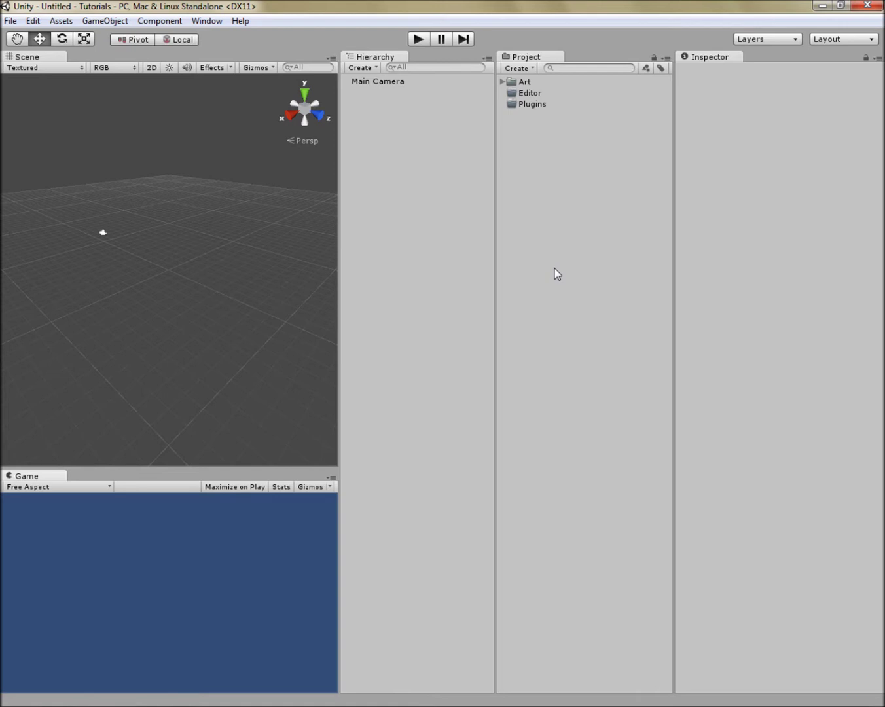
# - Inspect the Plugins, Editor and Art folders one after another in the Inspector
pyautogui.click(557, 105)
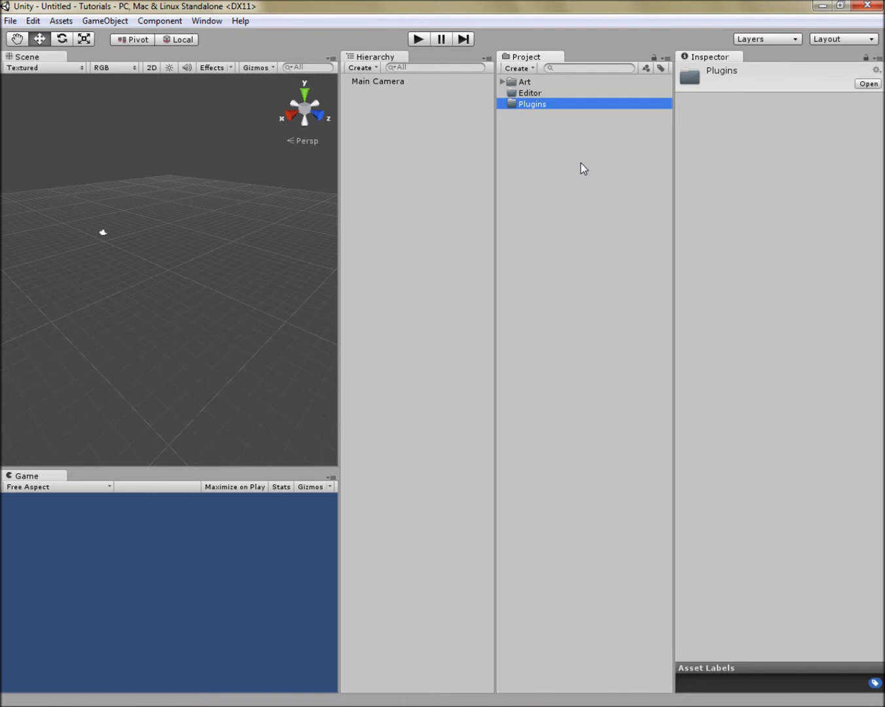
pyautogui.click(580, 94)
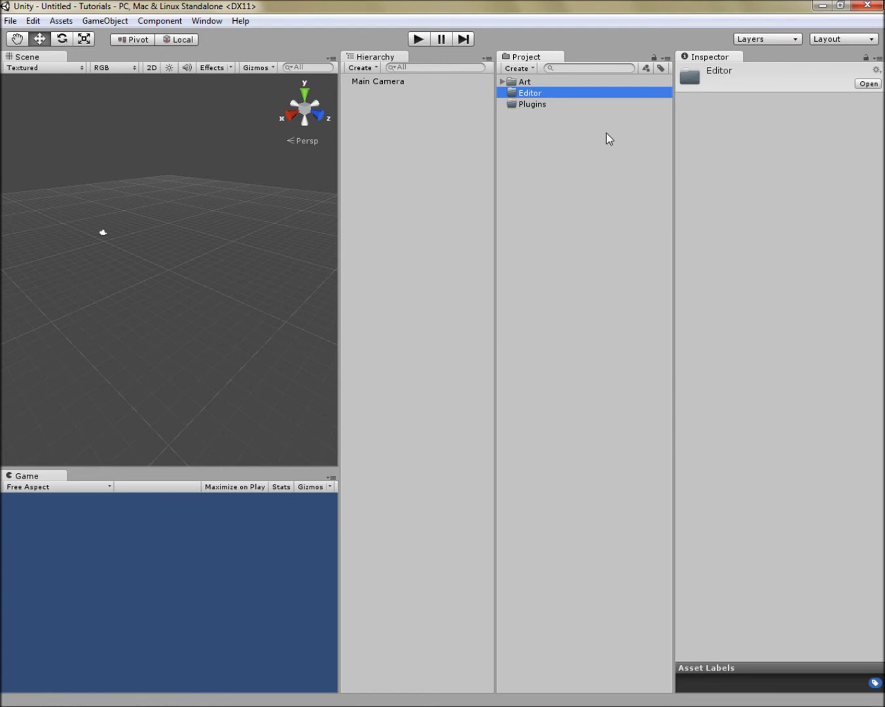
pyautogui.click(615, 83)
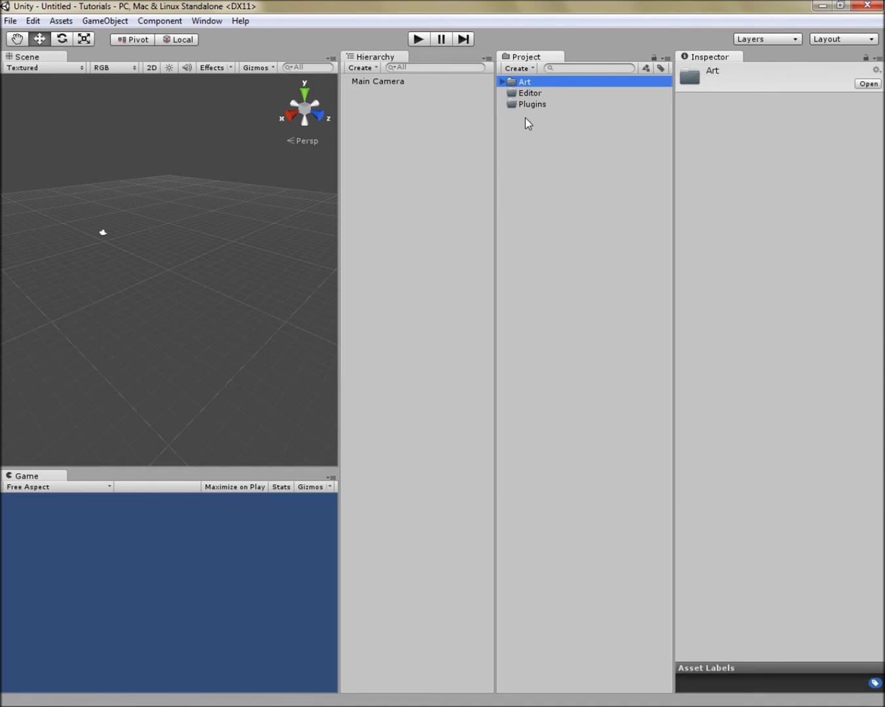
# - Expand Art and Shaders, inspecting Shaders, then Resources, then Plugins
pyautogui.click(503, 83)
pyautogui.click(560, 92)
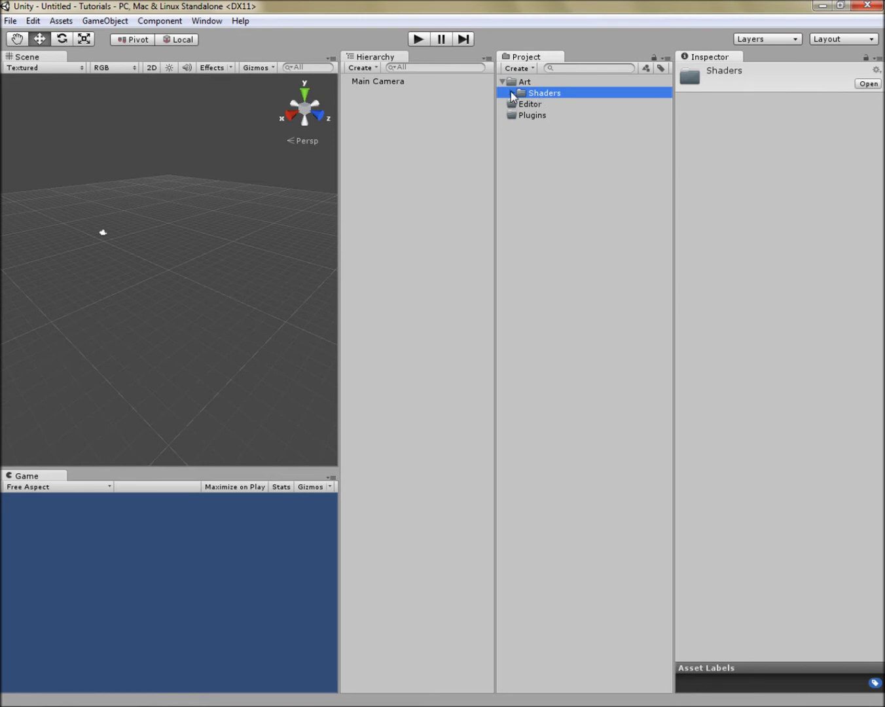
pyautogui.click(512, 92)
pyautogui.click(571, 104)
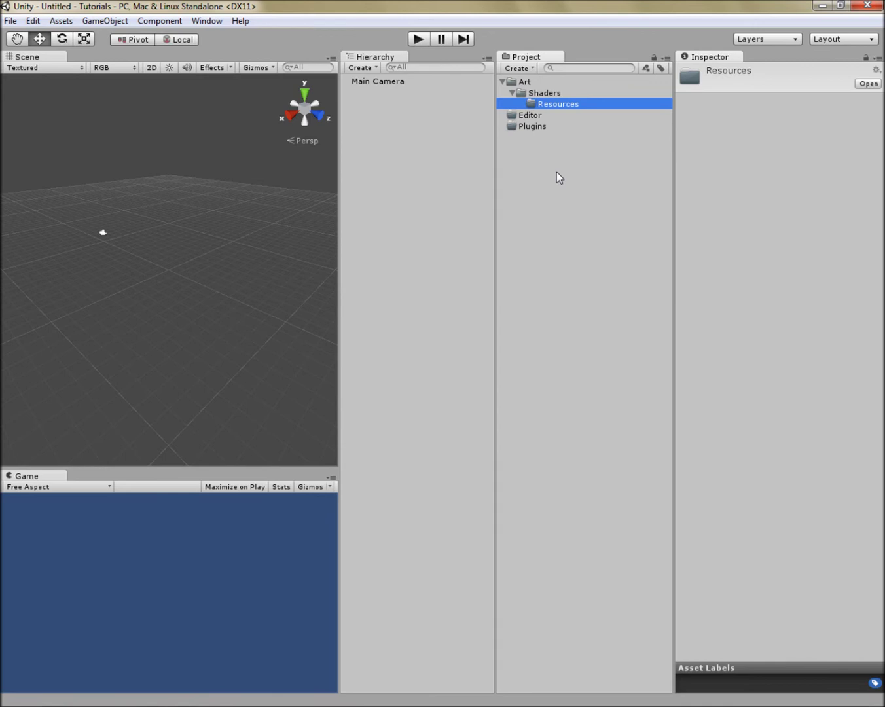
pyautogui.click(578, 126)
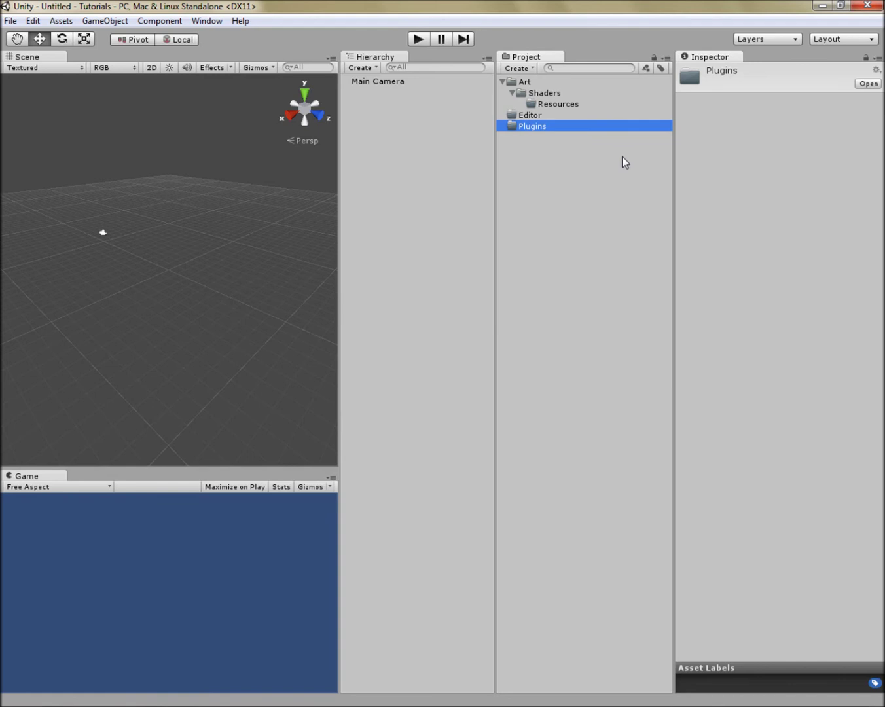
# - Review Editor, Resources and Shaders, clear the selection, and collapse the Art folder
pyautogui.click(621, 114)
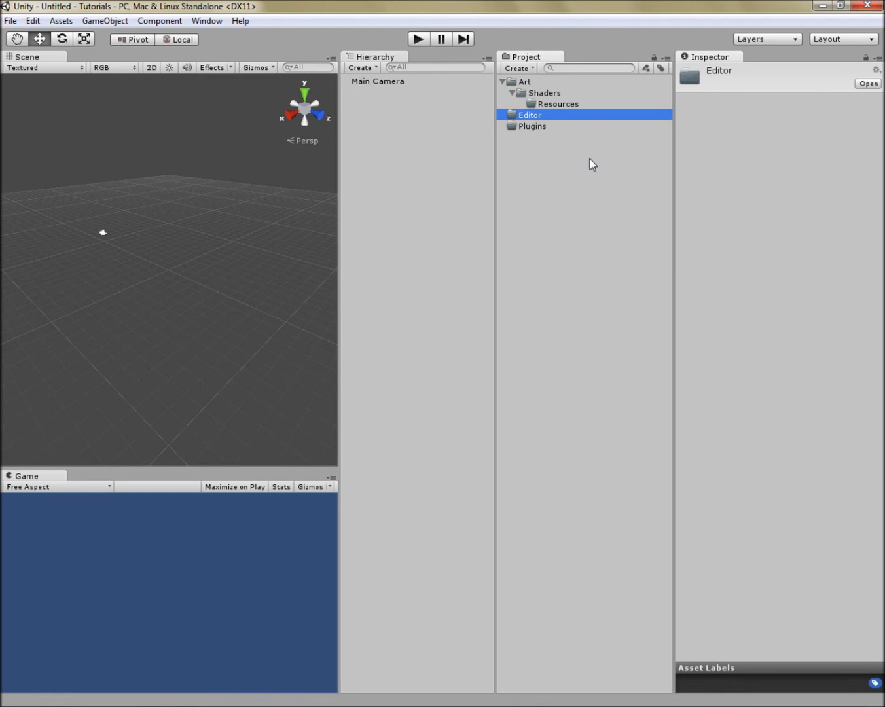
pyautogui.click(592, 103)
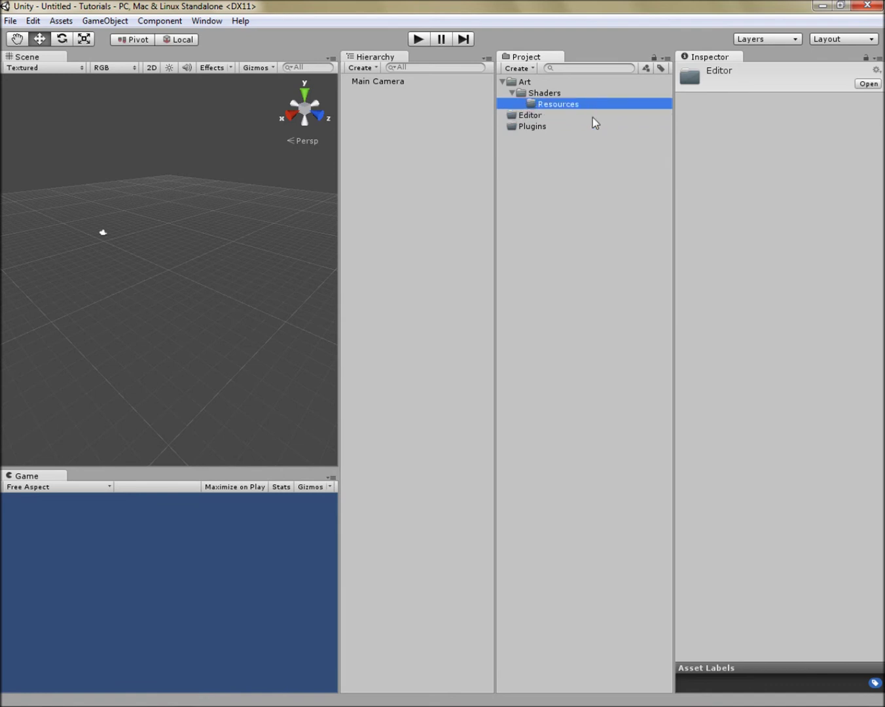
pyautogui.click(572, 82)
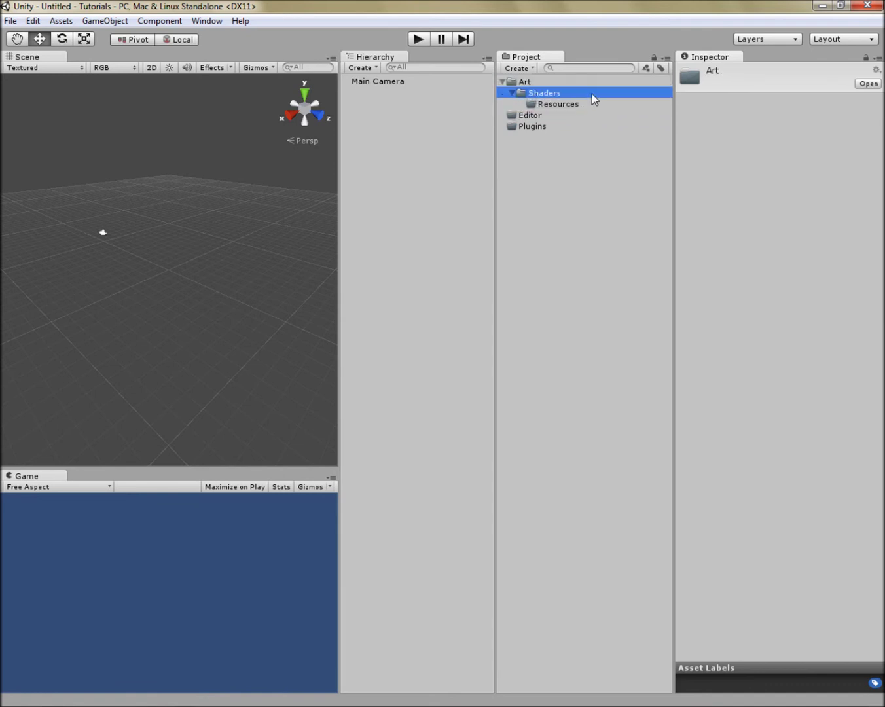
pyautogui.click(596, 104)
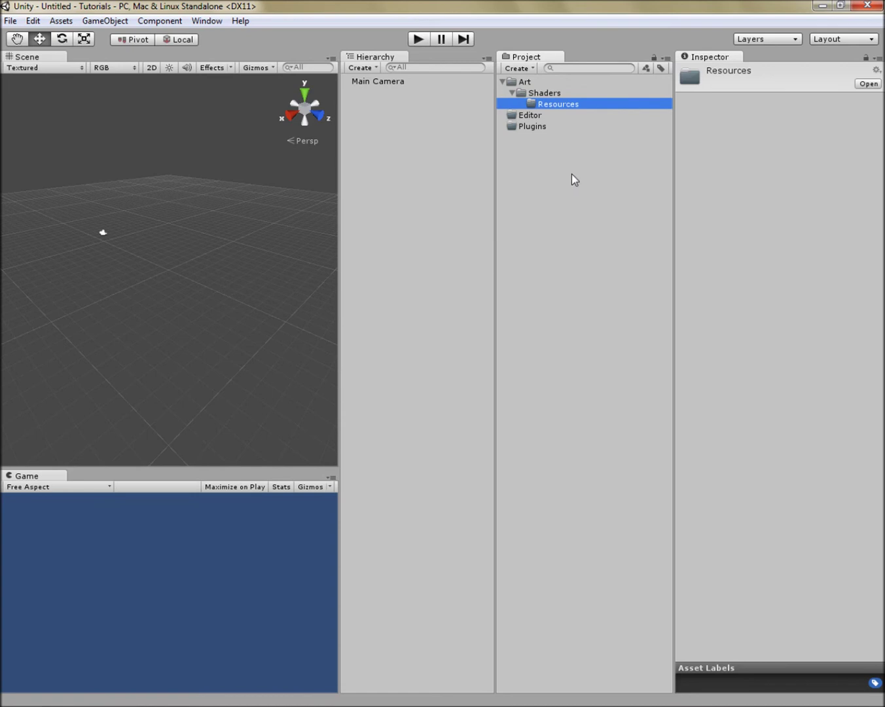
pyautogui.click(572, 174)
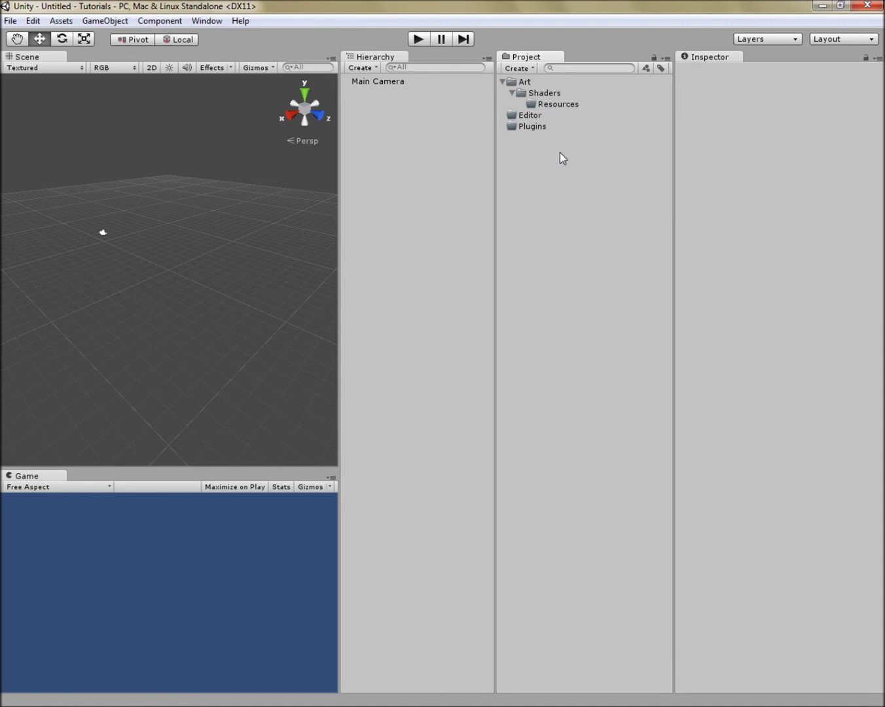
pyautogui.click(512, 93)
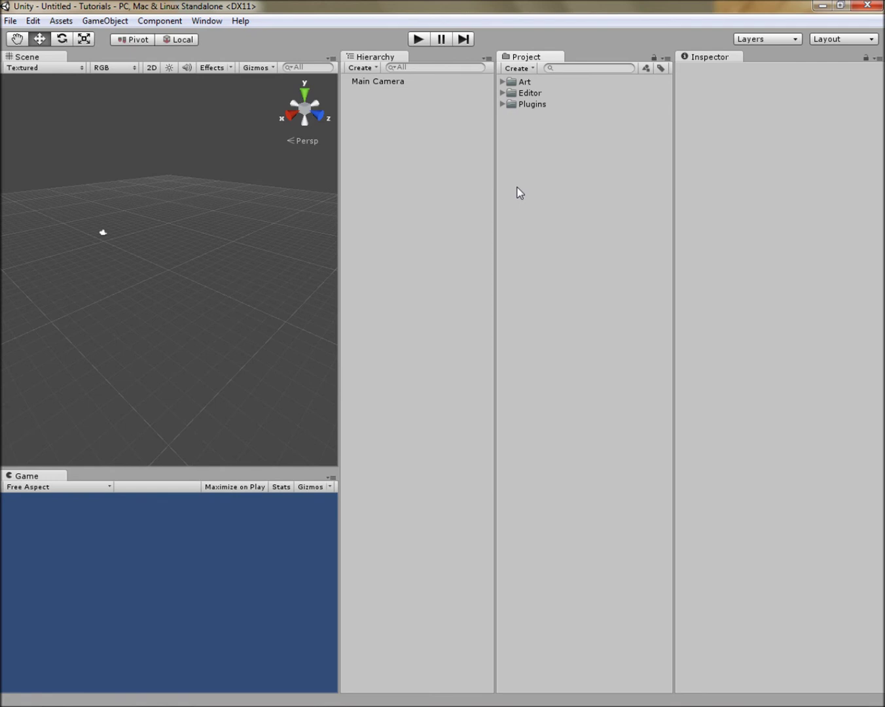
# - Expand the Plugins folder to reveal its AdventureToolkit item
pyautogui.click(502, 105)
# - Expand AdventureToolkit to list its at_ scripts, then collapse it again
pyautogui.click(512, 116)
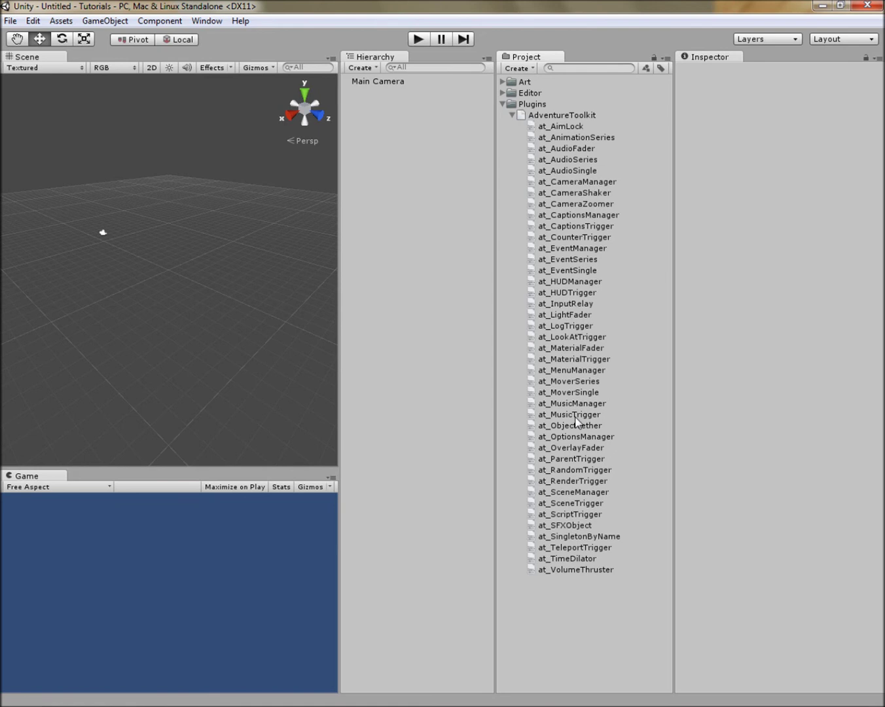
pyautogui.click(512, 115)
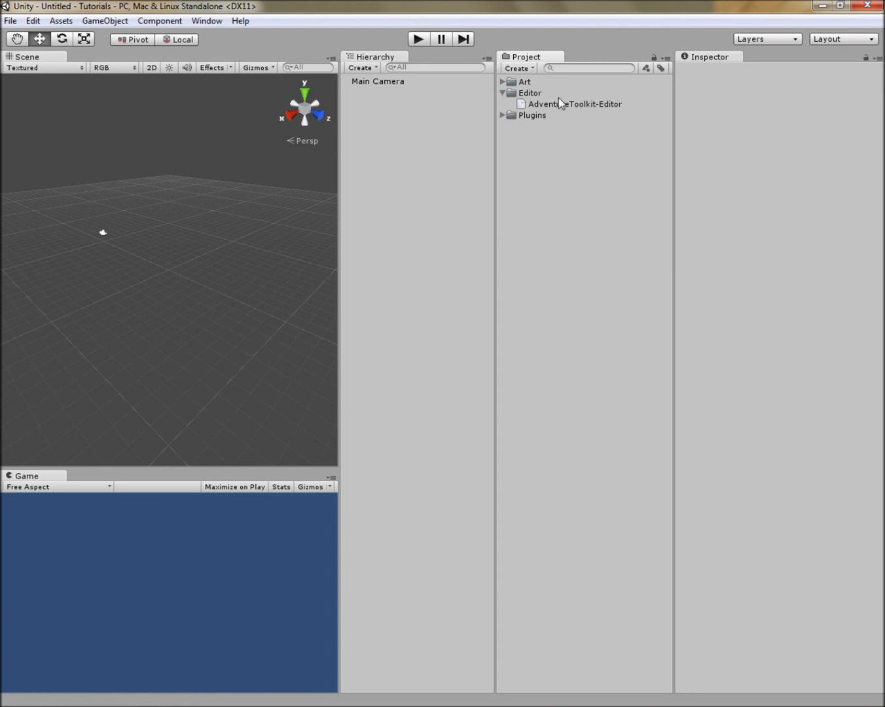
# - Collapse Editor, reveal at_BlendSkybox under Art, then fold Resources, Shaders and Art closed
pyautogui.click(502, 93)
pyautogui.click(502, 81)
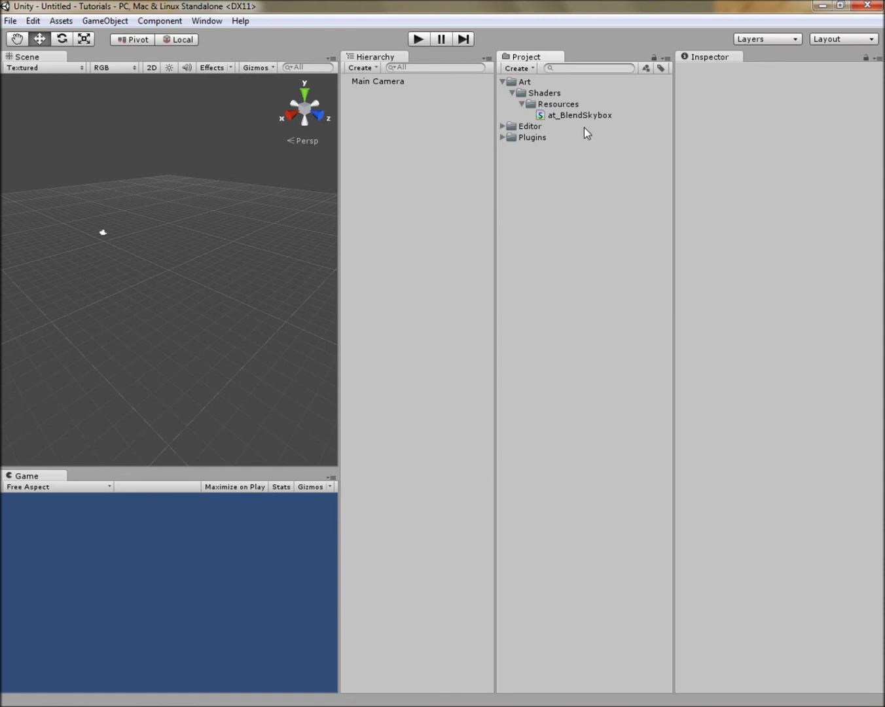
pyautogui.click(522, 103)
pyautogui.click(502, 81)
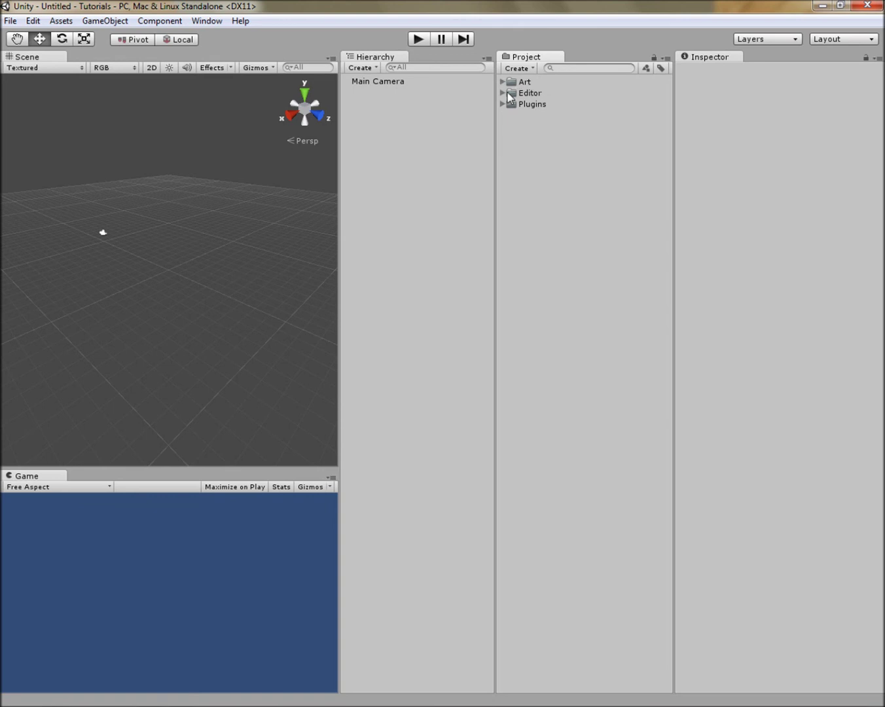
# - Open the Component menu to list the component categories, including Adventure Toolkit
pyautogui.click(159, 21)
pyautogui.moveTo(70, 173)
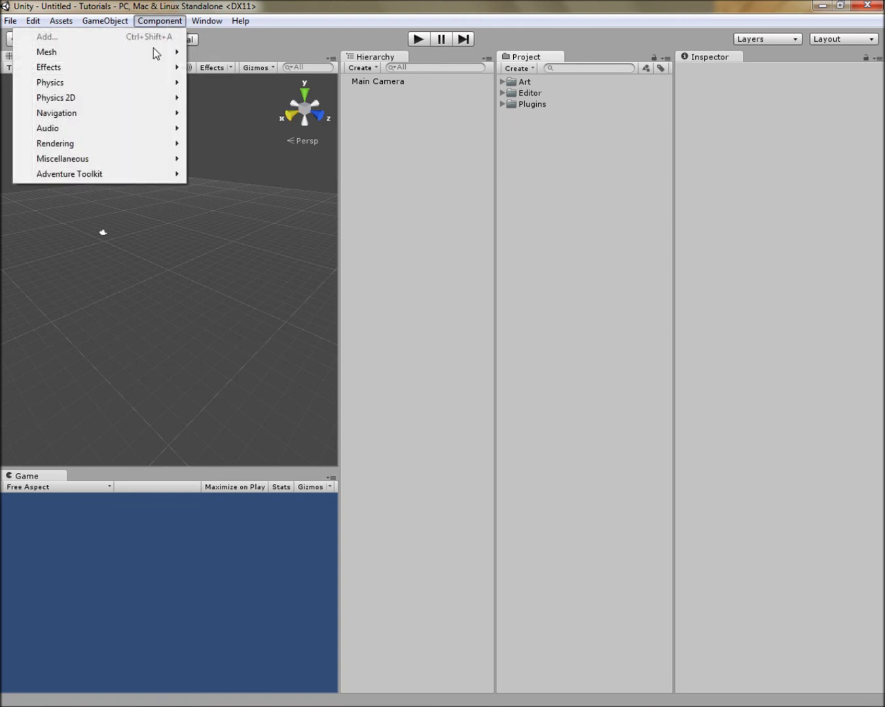